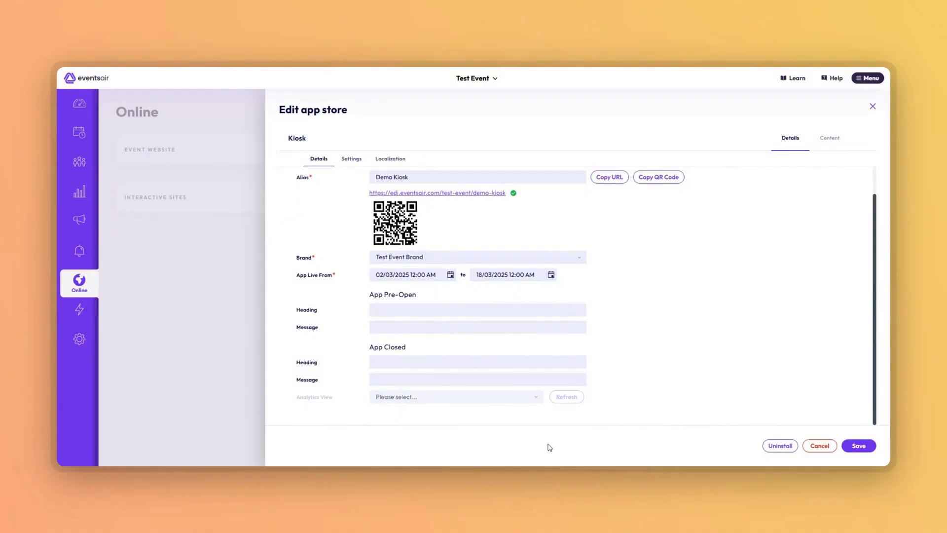
# Enter "App Now Closed" as the App Closed heading for the kiosk app
pyautogui.click(416, 362)
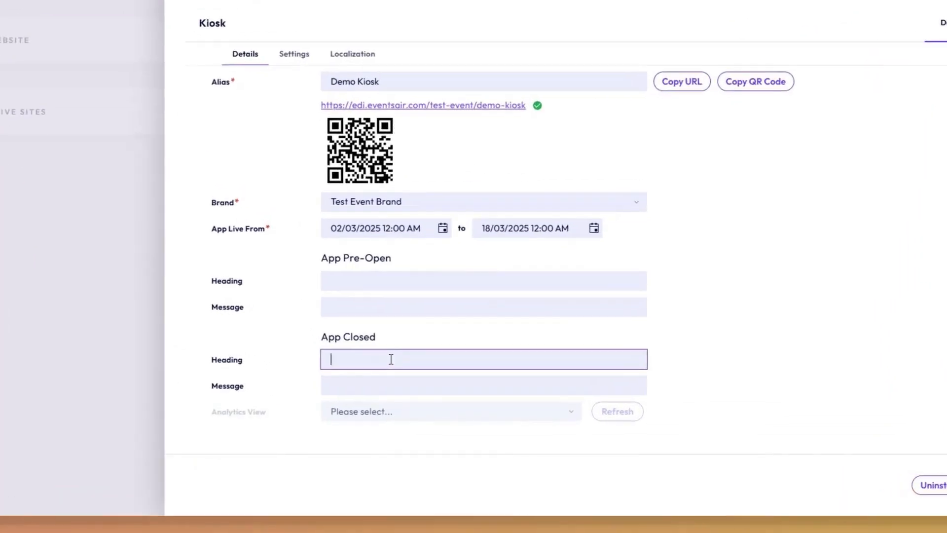
pyautogui.write('A')
pyautogui.write('pp Now Cl')
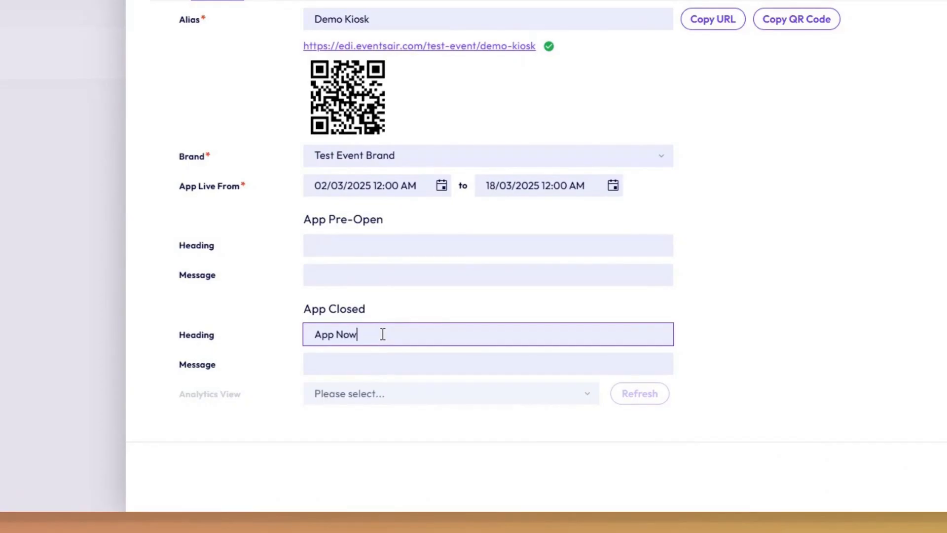
pyautogui.write('osed')
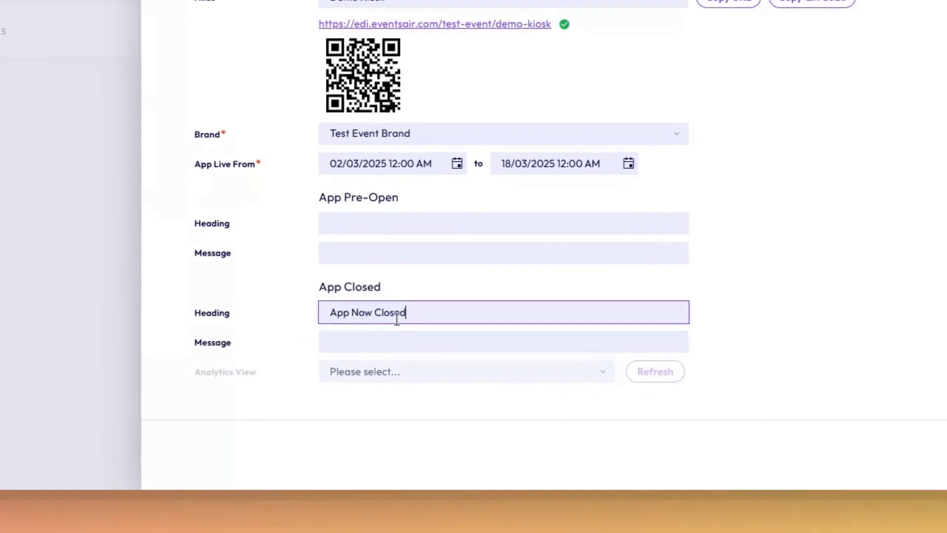
# Enter "This event has now finished!" as the App Closed message
pyautogui.click(383, 331)
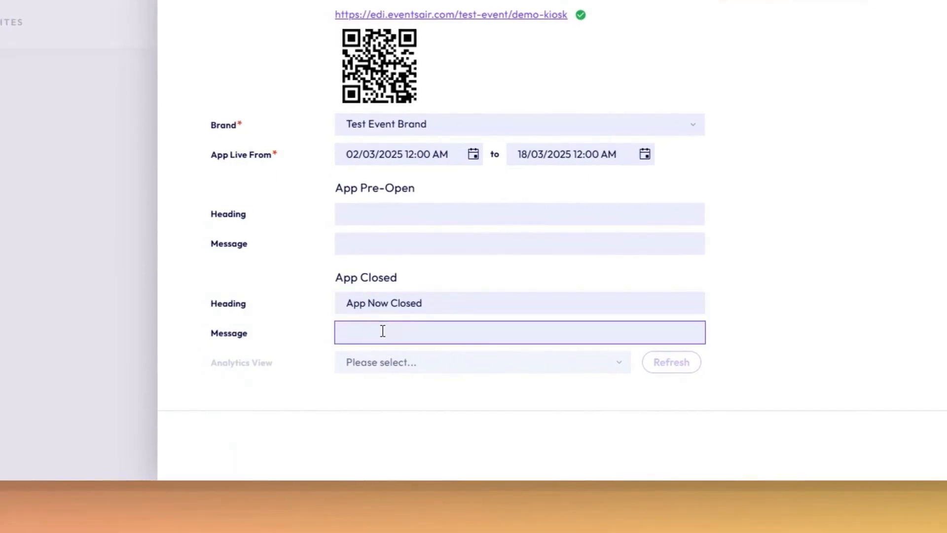
pyautogui.write('This event has now finished!')
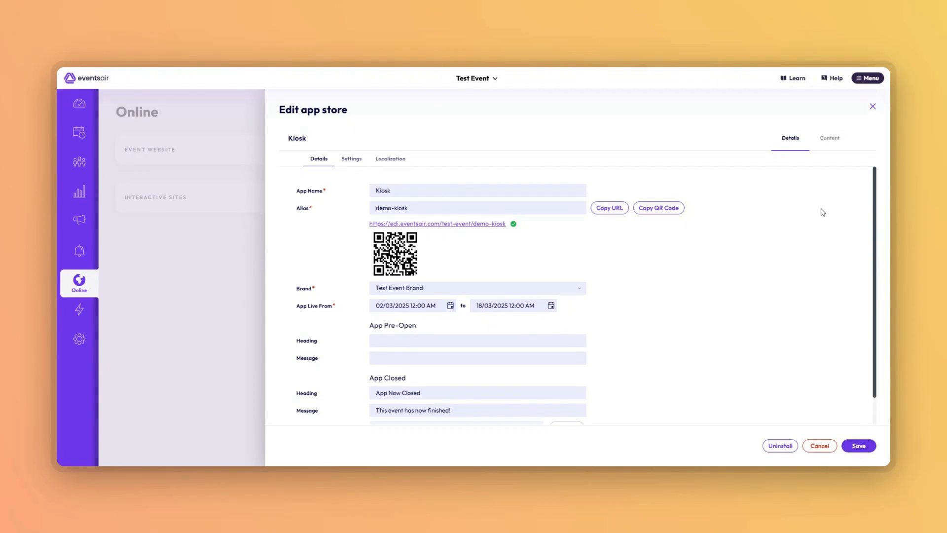
# Open the Kiosk Setup content and change the Instructions Heading to "Self Reg Kiosk"
pyautogui.click(831, 139)
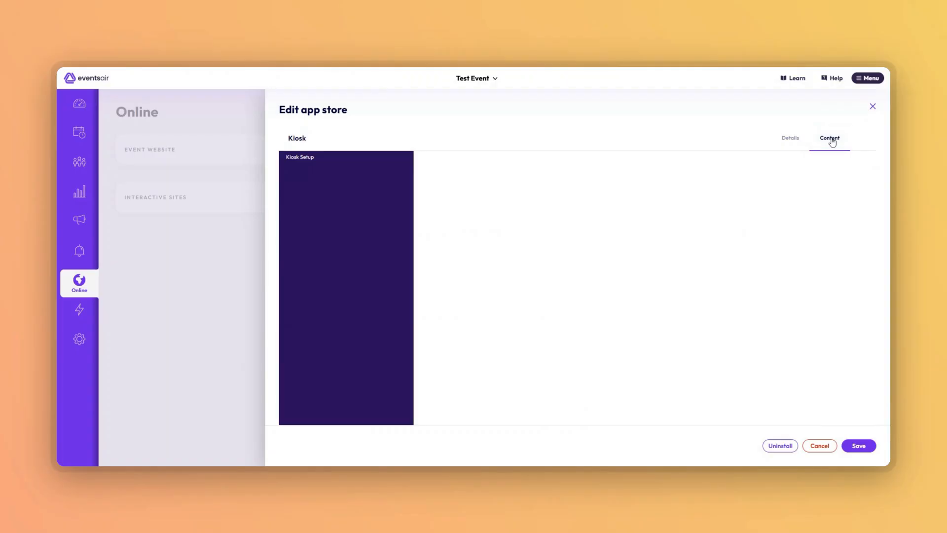
pyautogui.click(306, 158)
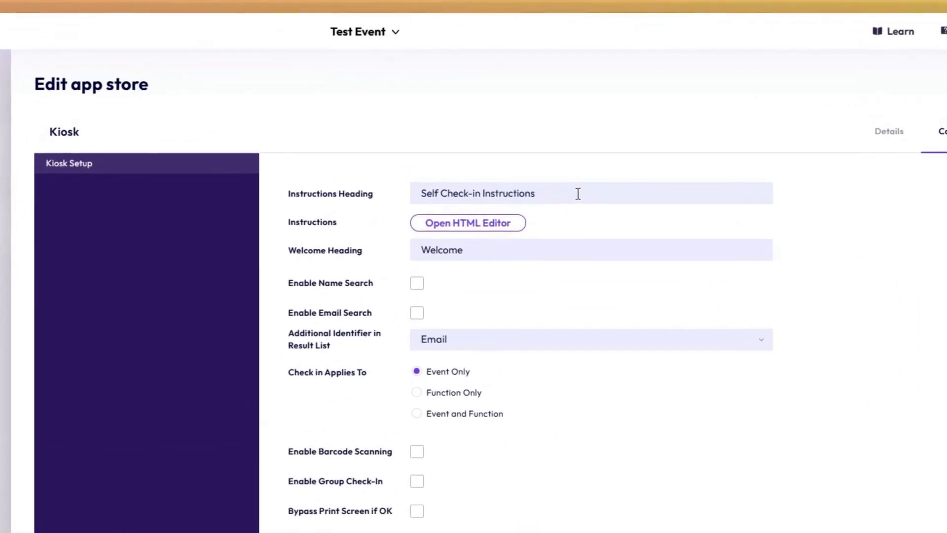
pyautogui.click(601, 175)
pyautogui.moveTo(600, 175); pyautogui.dragTo(542, 177)
pyautogui.moveTo(469, 203); pyautogui.dragTo(437, 203)
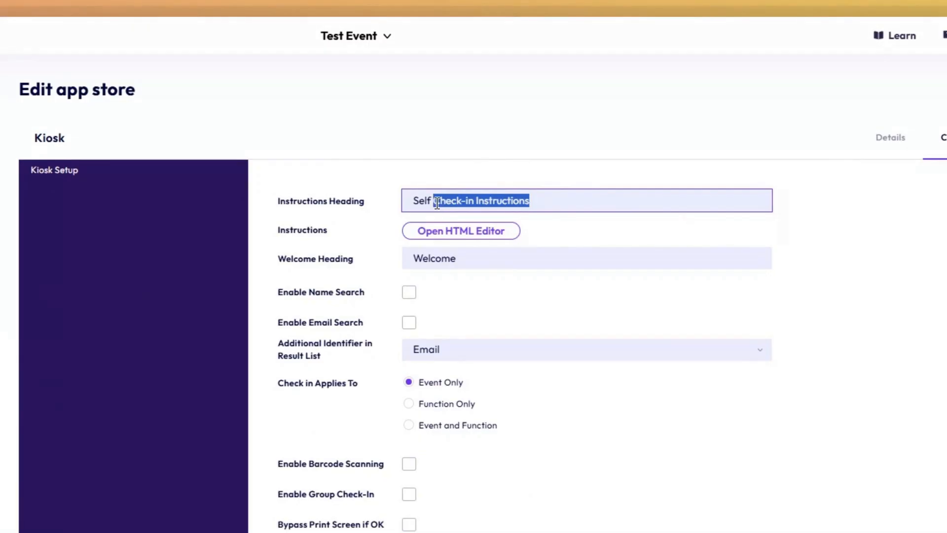
pyautogui.write('Reg Kiosk')
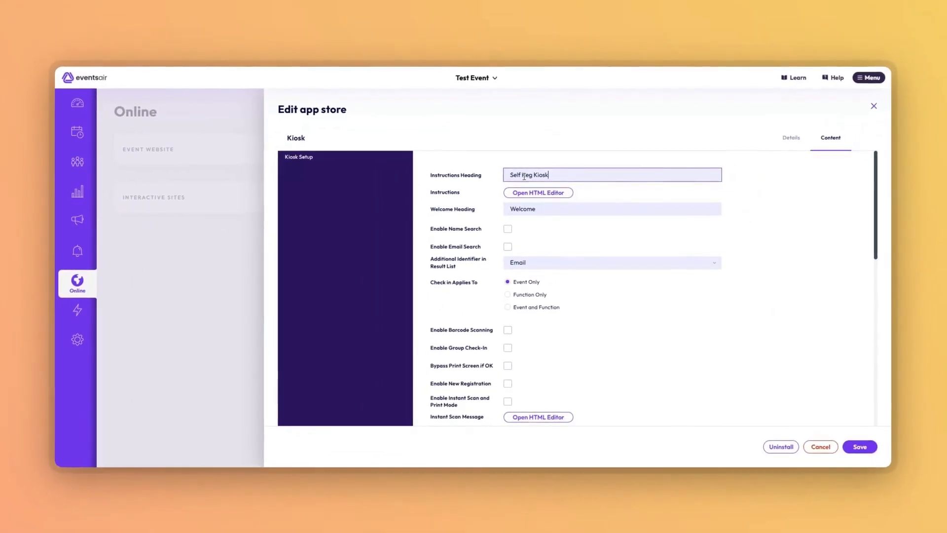
# Replace the Instructions text with pasted three-line wording on searching by Last Name and First Initial or scanning a QR code
pyautogui.click(537, 193)
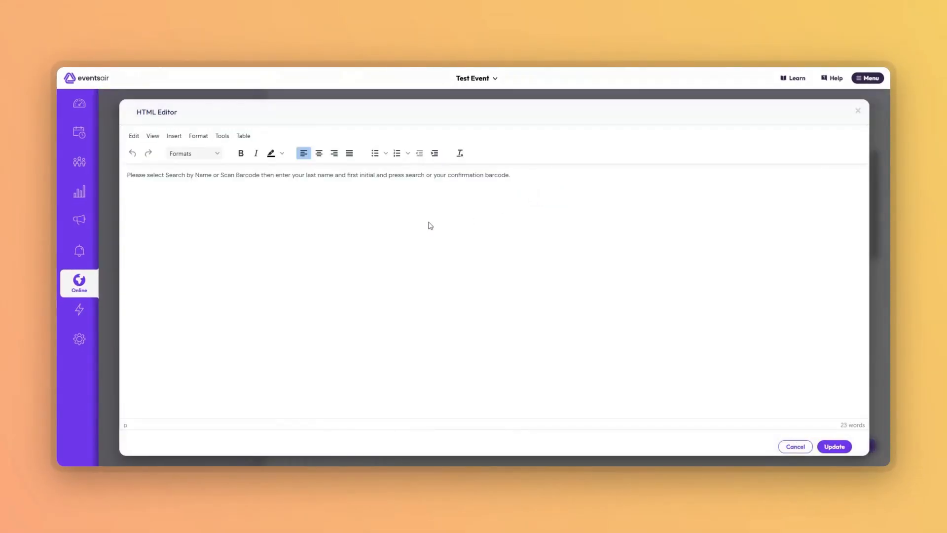
pyautogui.click(529, 175)
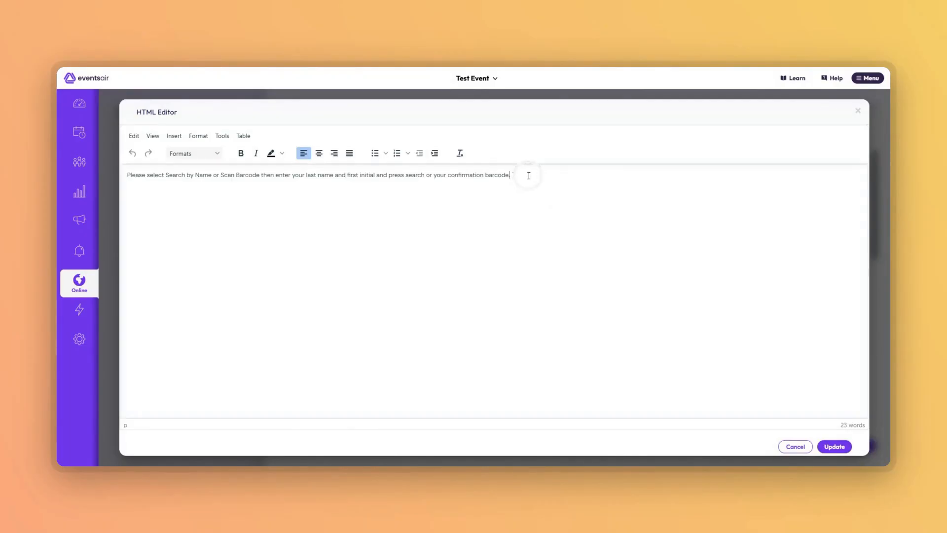
pyautogui.moveTo(529, 176); pyautogui.dragTo(127, 176)
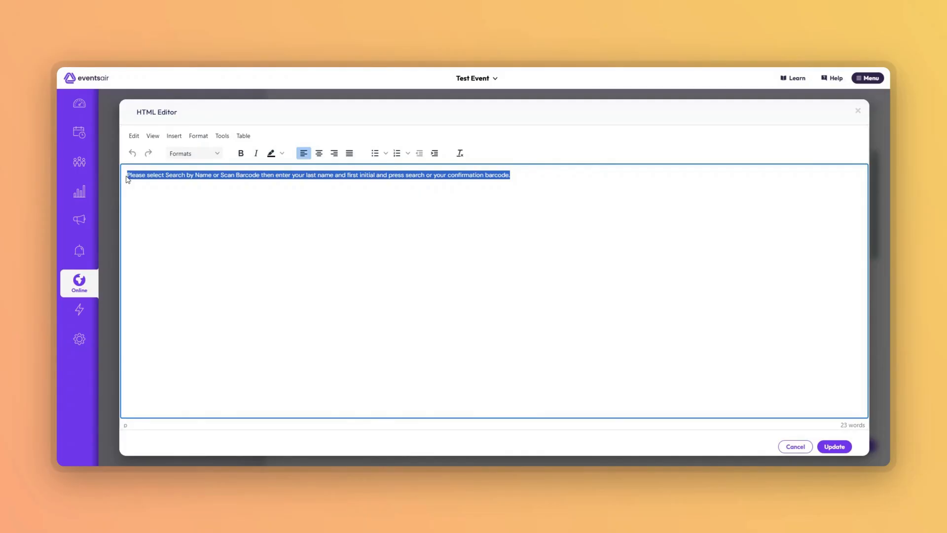
pyautogui.write('Please select Search by Name or Scan Barcode. Then either enter your Last Name and First Initial and press Search or Scan you QR Code.')
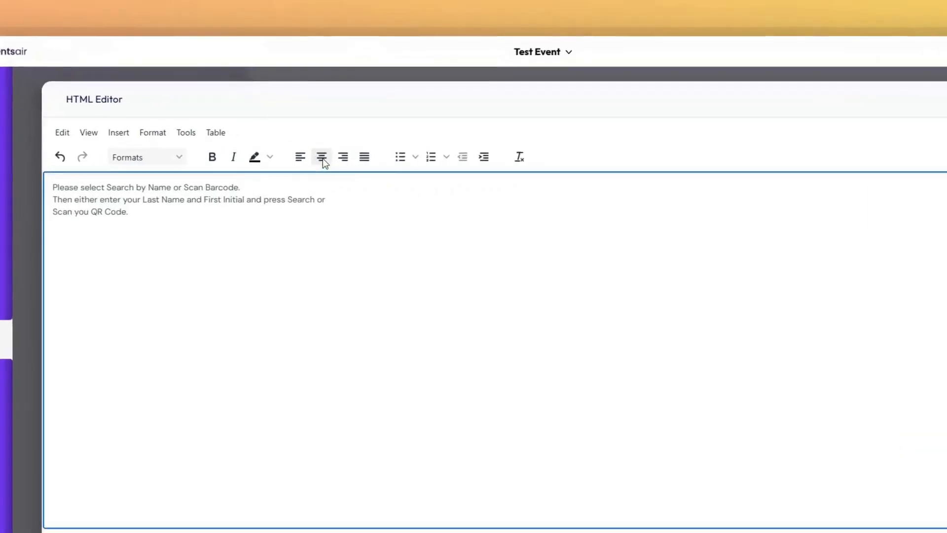
# Centre all three lines of the instructions text and apply the update
pyautogui.click(318, 153)
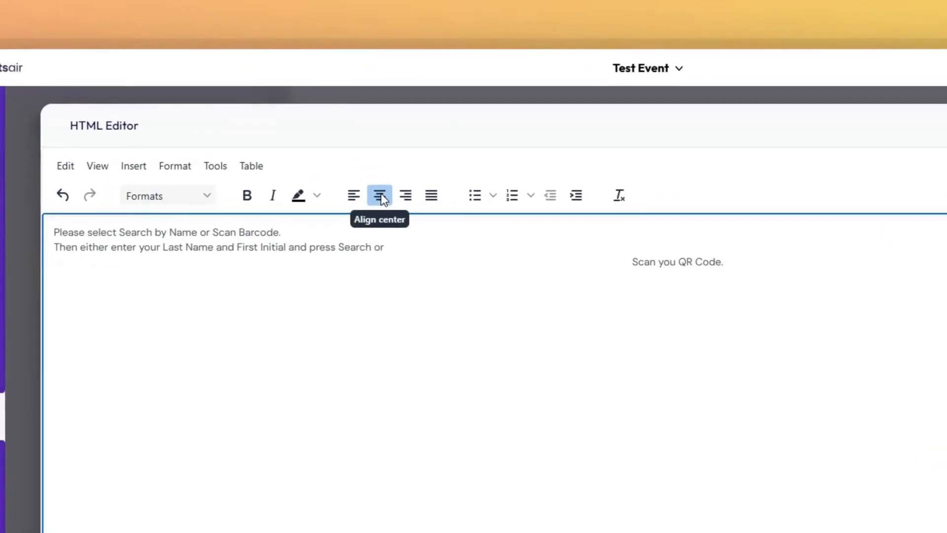
pyautogui.moveTo(384, 247); pyautogui.dragTo(45, 226)
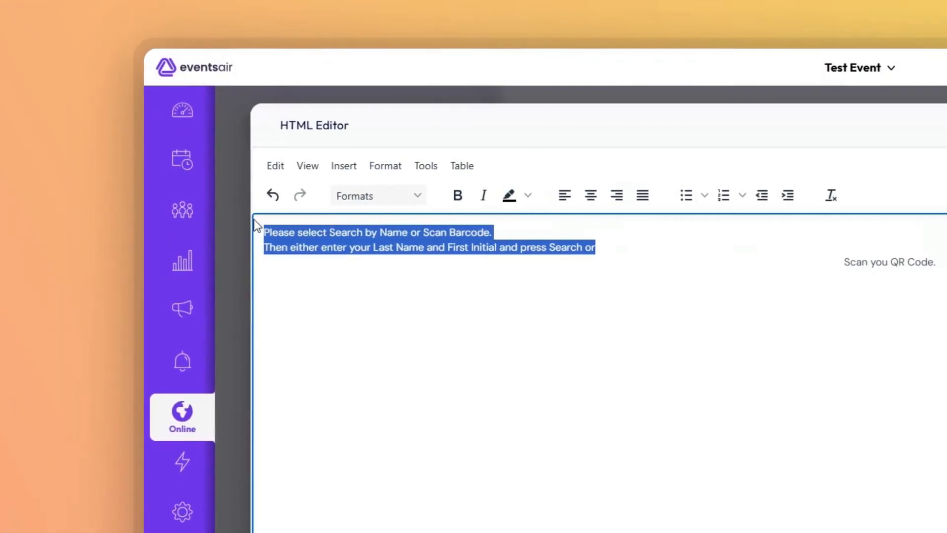
pyautogui.click(590, 195)
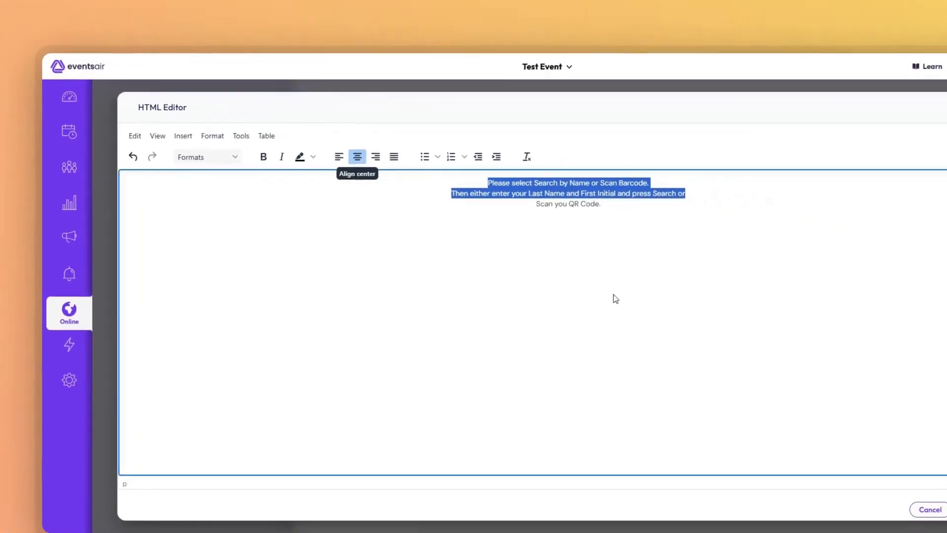
pyautogui.click(835, 448)
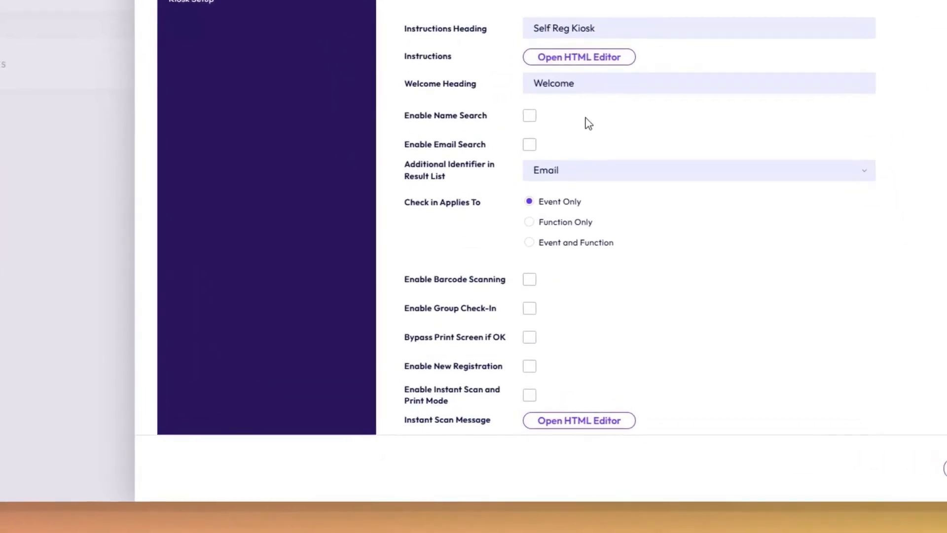
# Enable name search and email search, and set the additional identifier in the result list to Email (masked)
pyautogui.click(531, 102)
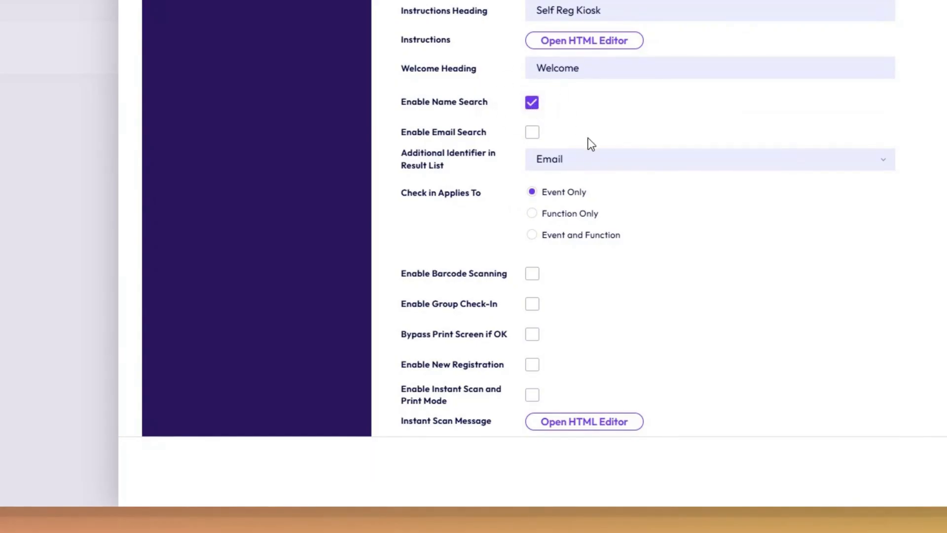
pyautogui.click(532, 134)
pyautogui.click(883, 163)
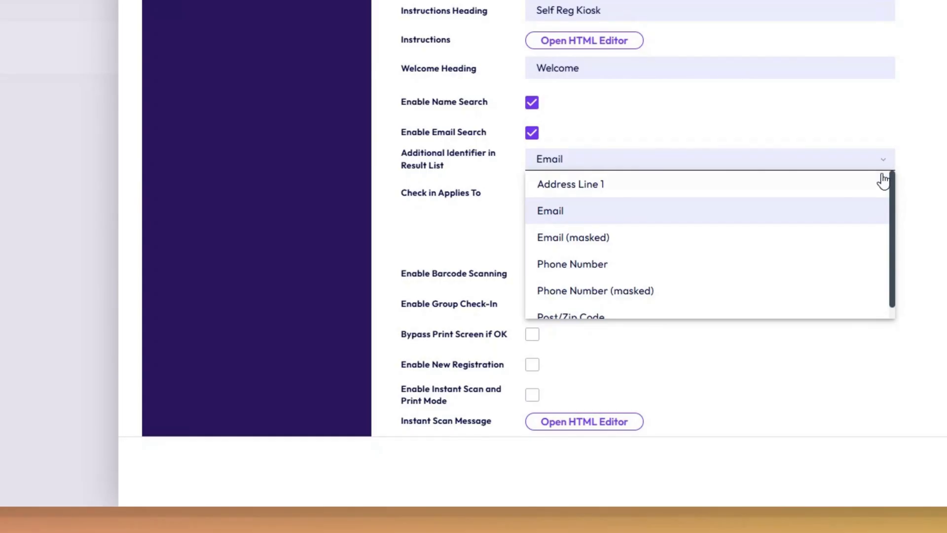
pyautogui.click(610, 245)
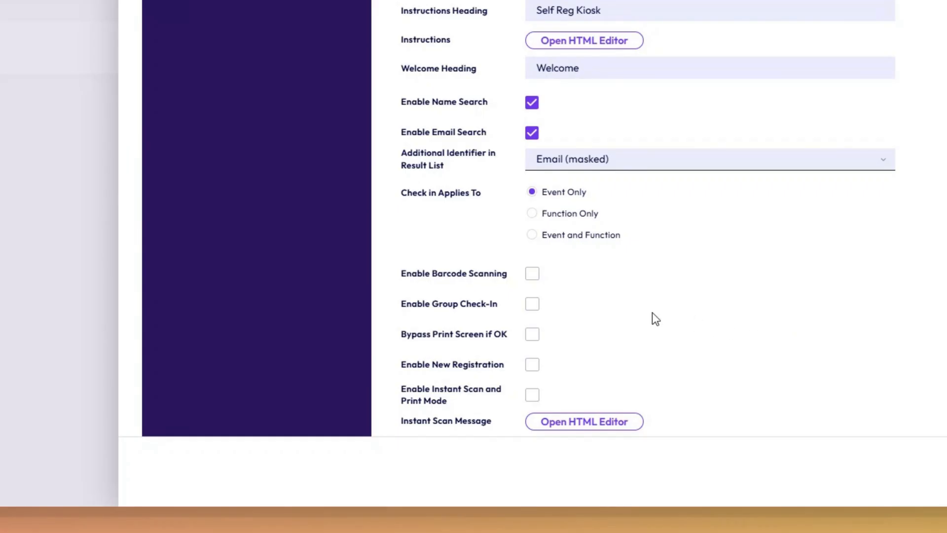
# Enable barcode scanning and the Bypass Print Screen if OK option for the kiosk
pyautogui.click(532, 274)
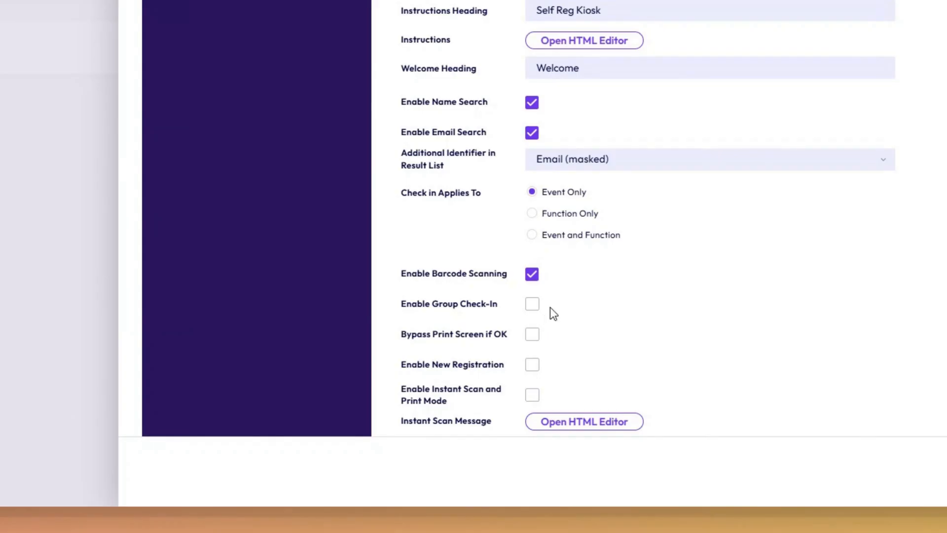
pyautogui.click(532, 336)
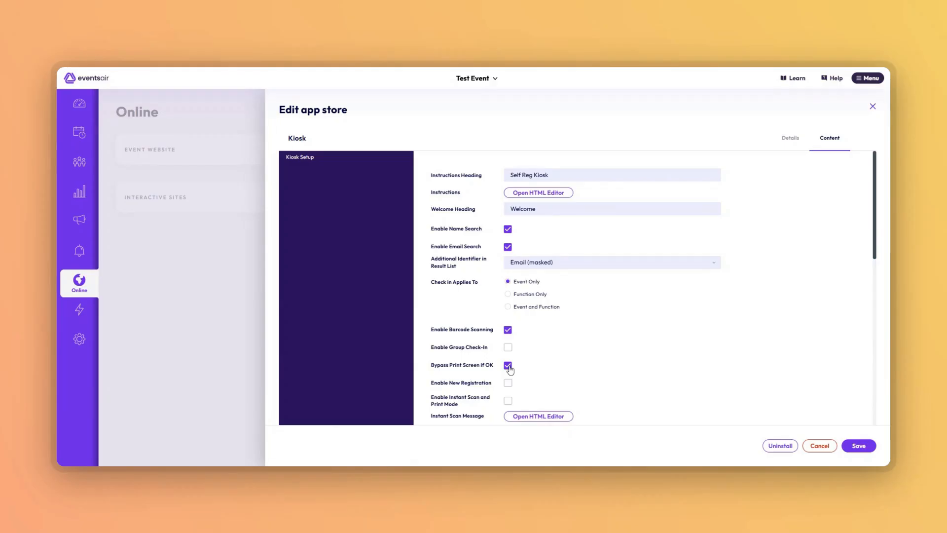
# Try the Enable New Registration and Enable Instant Scan and Print Mode options, switching each one off again
pyautogui.scroll(-1, 538, 381)
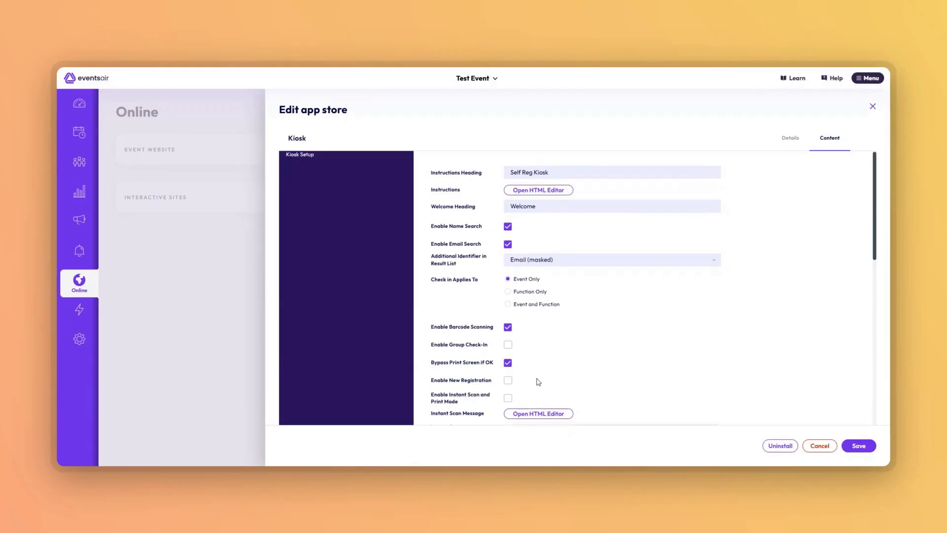
pyautogui.scroll(-1, 538, 381)
pyautogui.click(508, 296)
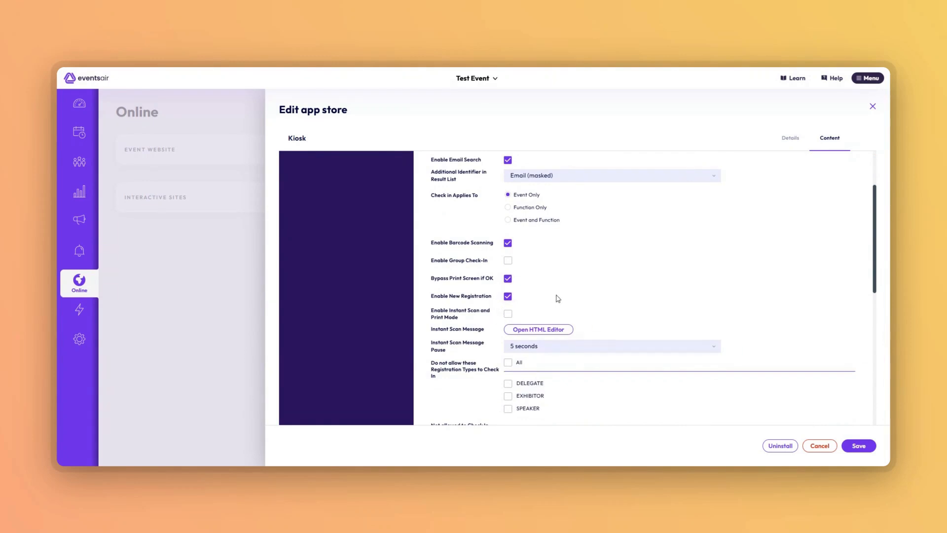
pyautogui.scroll(-1, 560, 301)
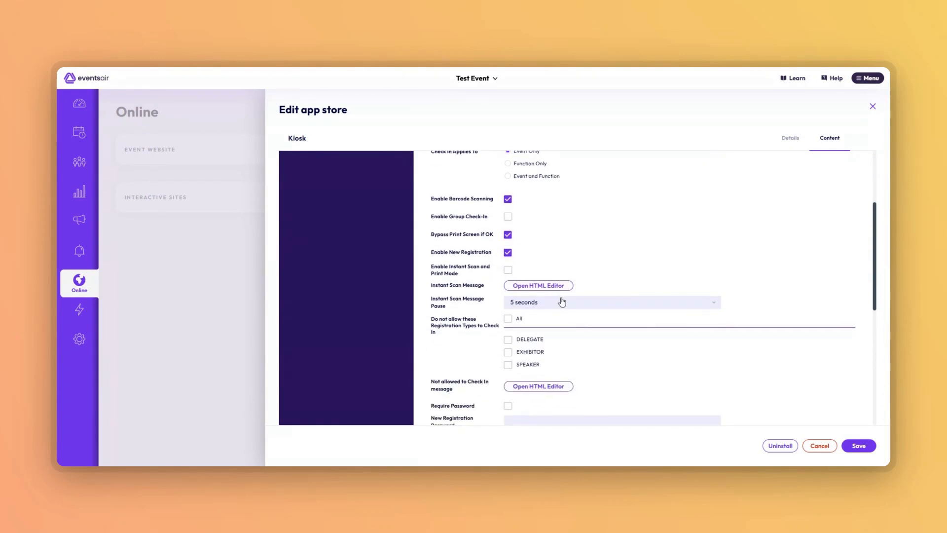
pyautogui.scroll(-1, 562, 301)
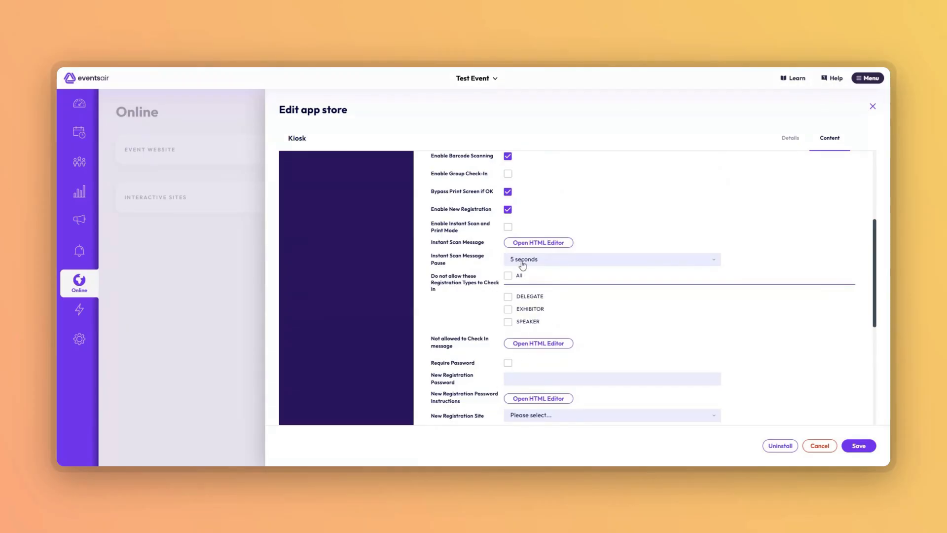
pyautogui.click(508, 210)
pyautogui.click(509, 229)
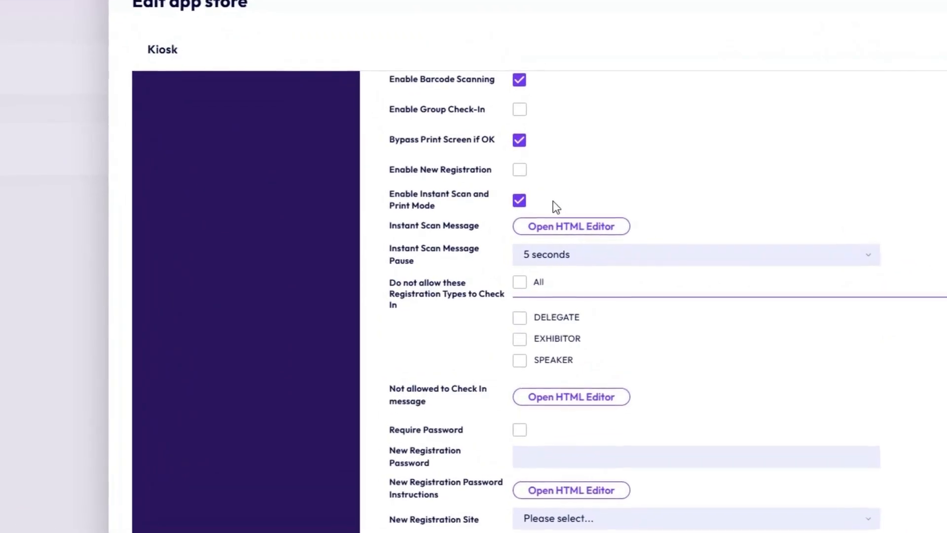
pyautogui.click(520, 200)
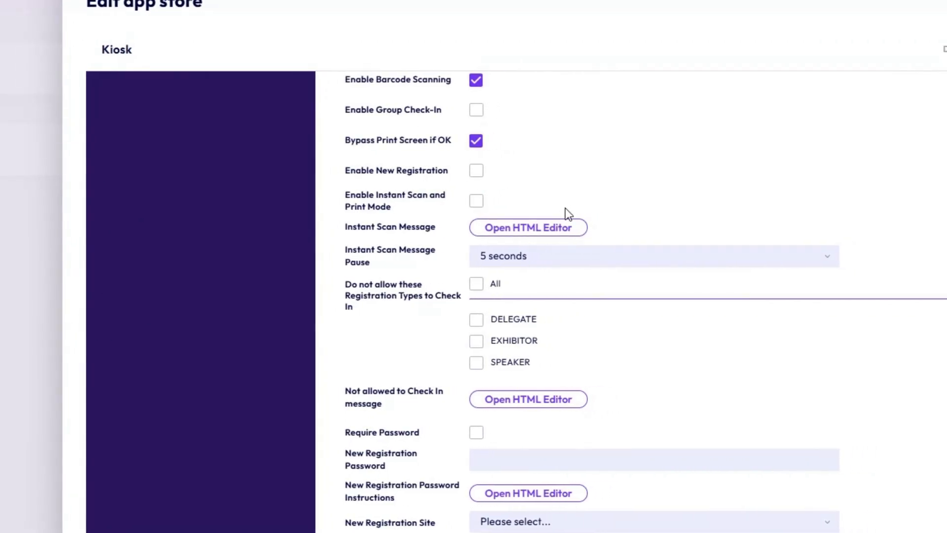
# Apply the instant scan message "Please wait while your name badge is being printed." and keep the message pause at 5 seconds
pyautogui.click(535, 232)
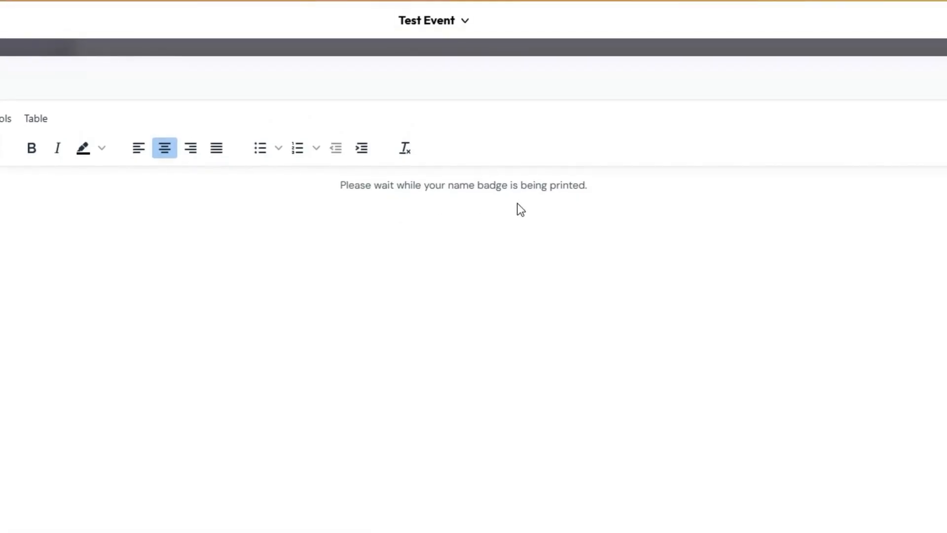
pyautogui.click(757, 513)
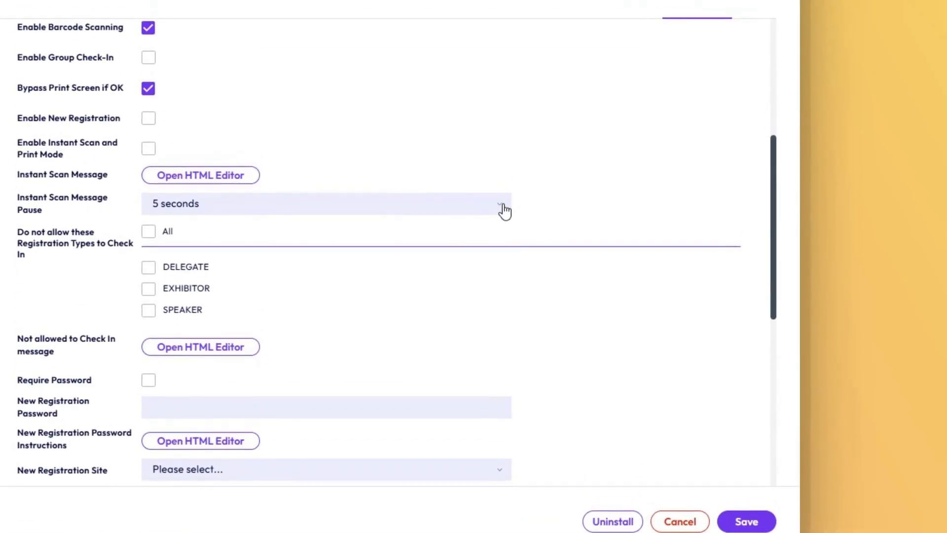
pyautogui.click(504, 213)
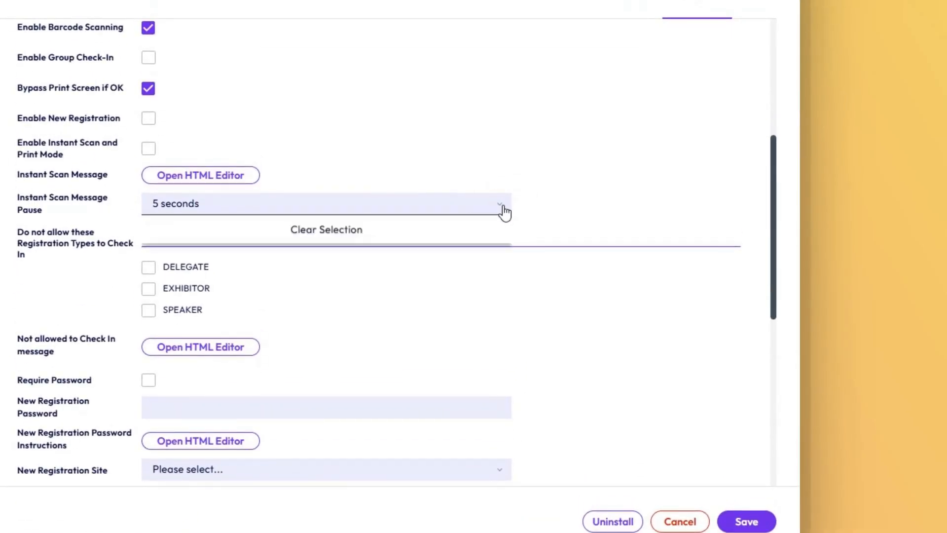
pyautogui.moveTo(509, 251); pyautogui.dragTo(512, 270)
pyautogui.click(567, 217)
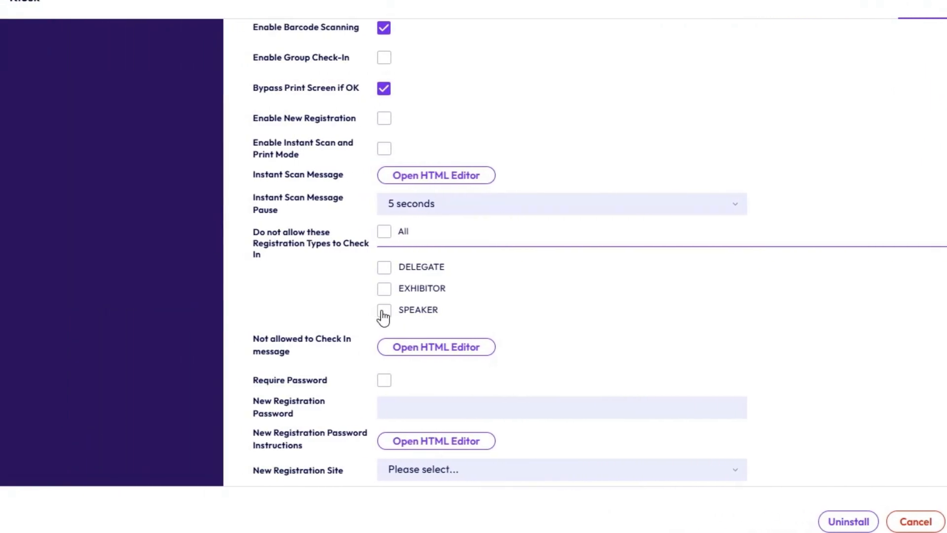
# Bar SPEAKER registrations from check-in and apply the not-allowed message "All speaker name badges have been pre-printed and can be collected from the organisers office."
pyautogui.click(383, 311)
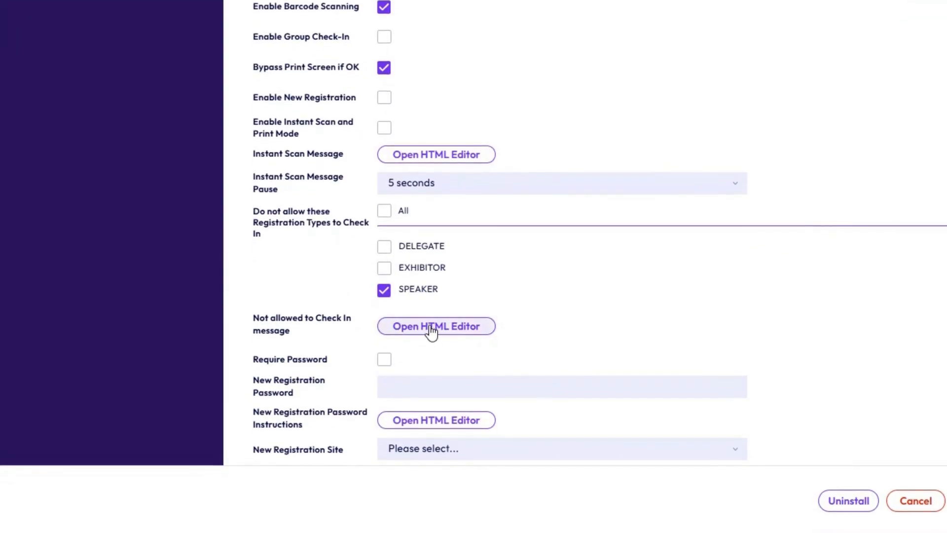
pyautogui.click(431, 331)
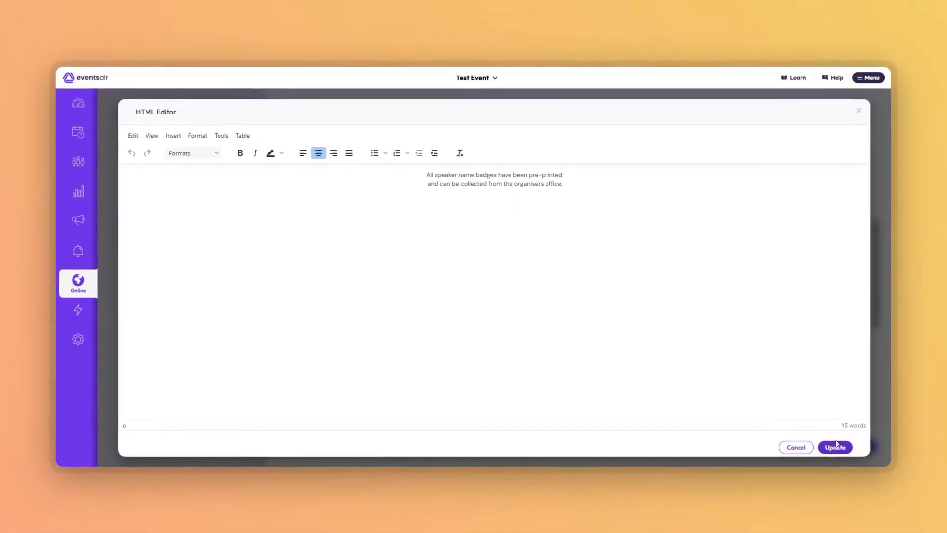
pyautogui.click(835, 446)
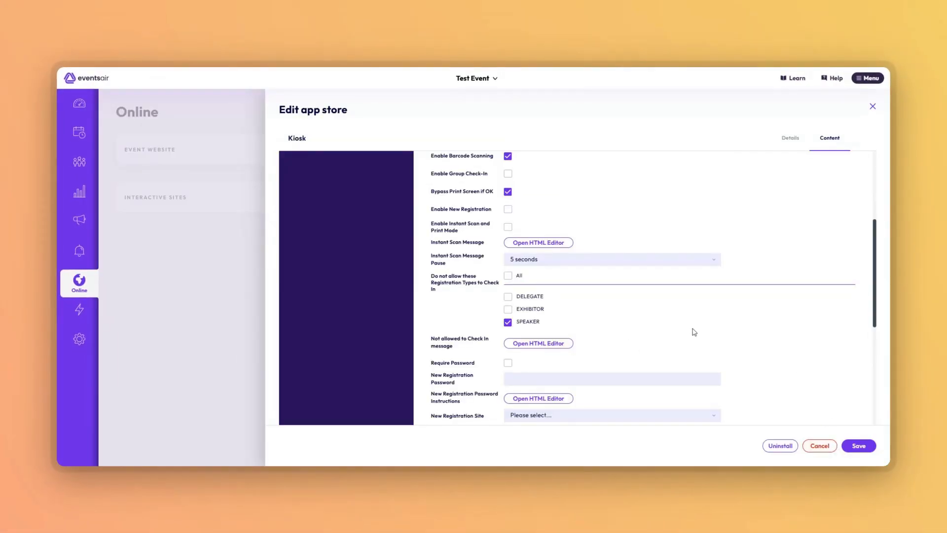
# Try the Require Password and Do not allow unpaid attendee to Check In options, switching each one off again
pyautogui.scroll(-3, 696, 331)
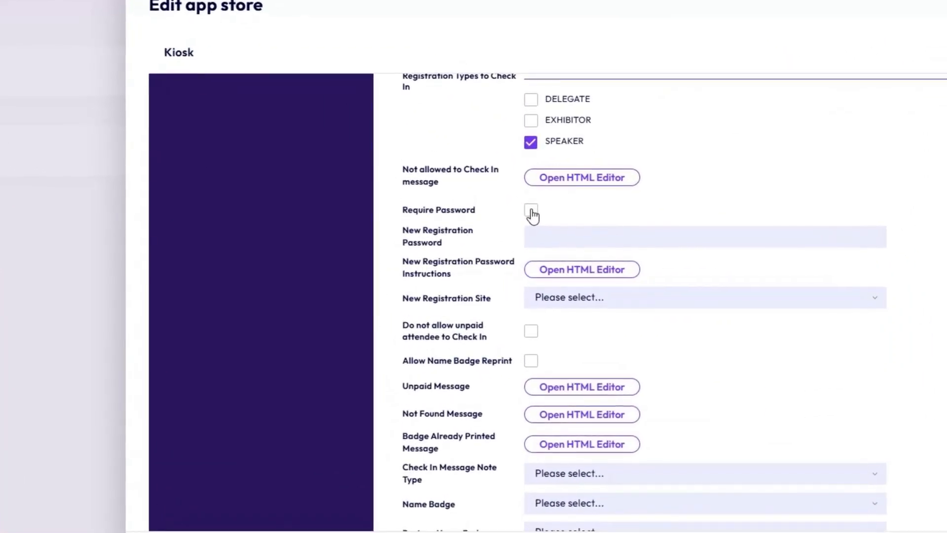
pyautogui.click(508, 233)
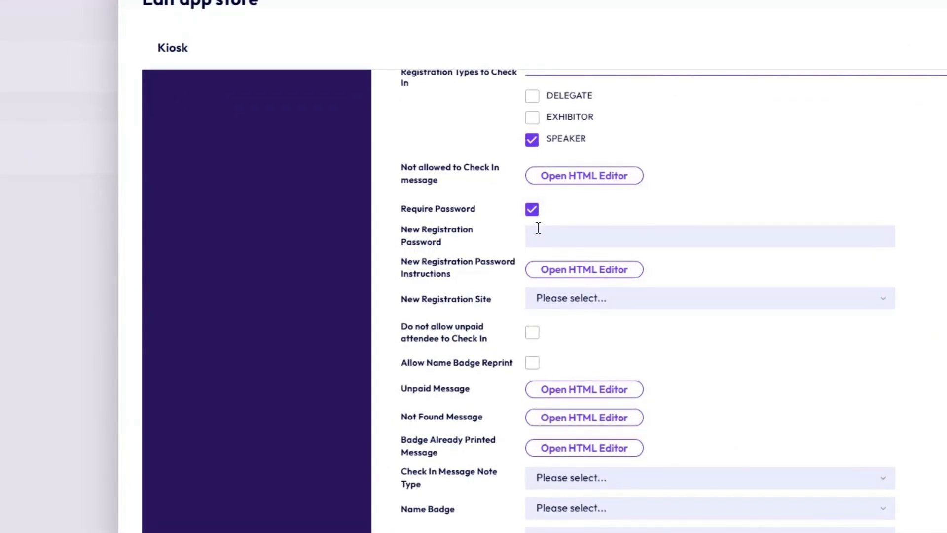
pyautogui.click(532, 211)
pyautogui.click(532, 332)
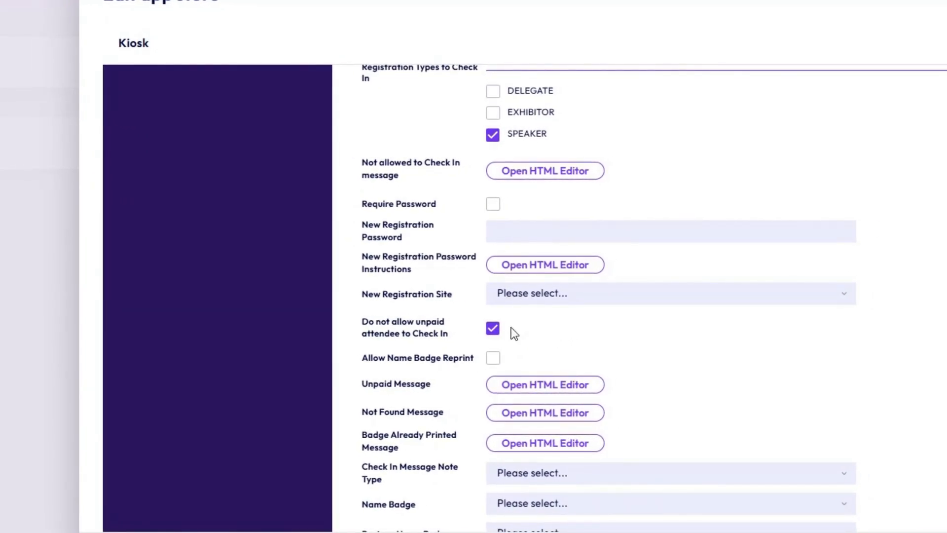
pyautogui.click(492, 332)
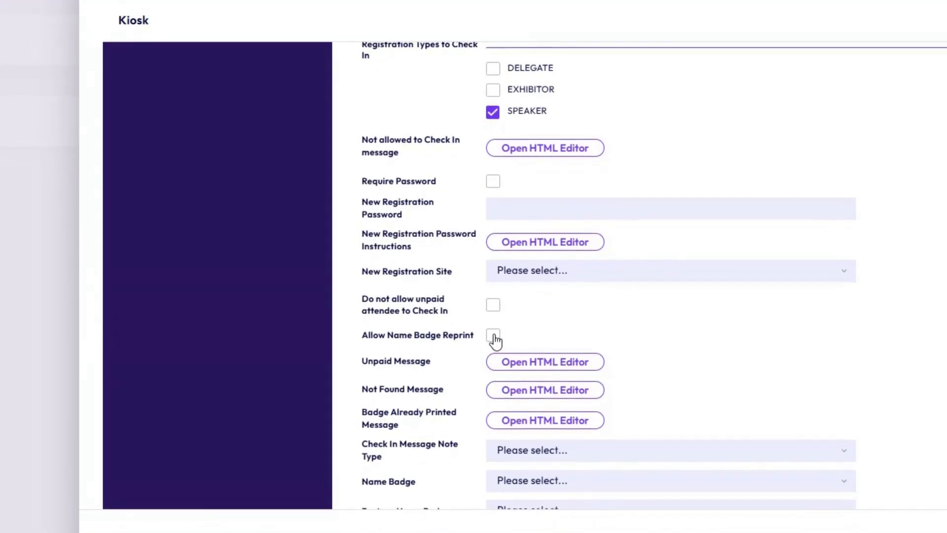
# Allow name badge reprints and assign Demo Badge as the kiosk's name badge
pyautogui.click(493, 337)
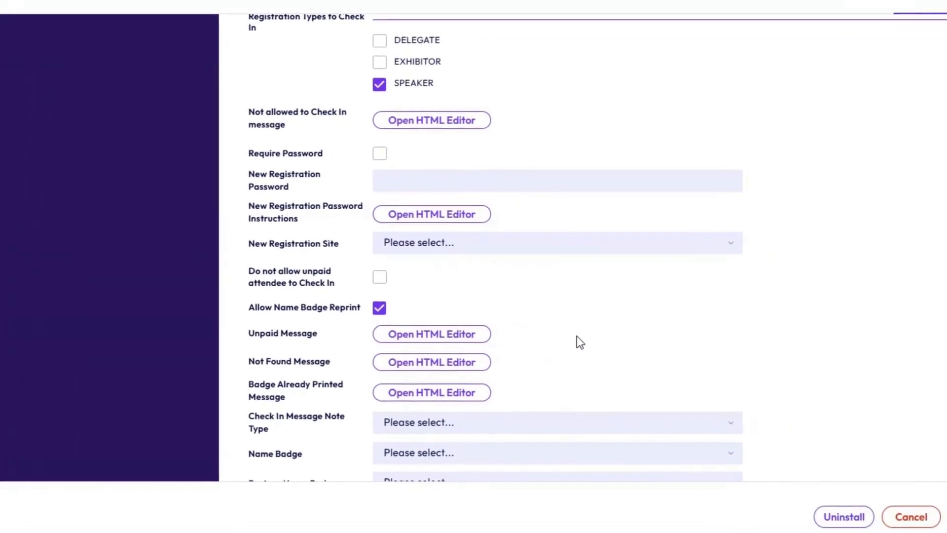
pyautogui.scroll(-2, 568, 340)
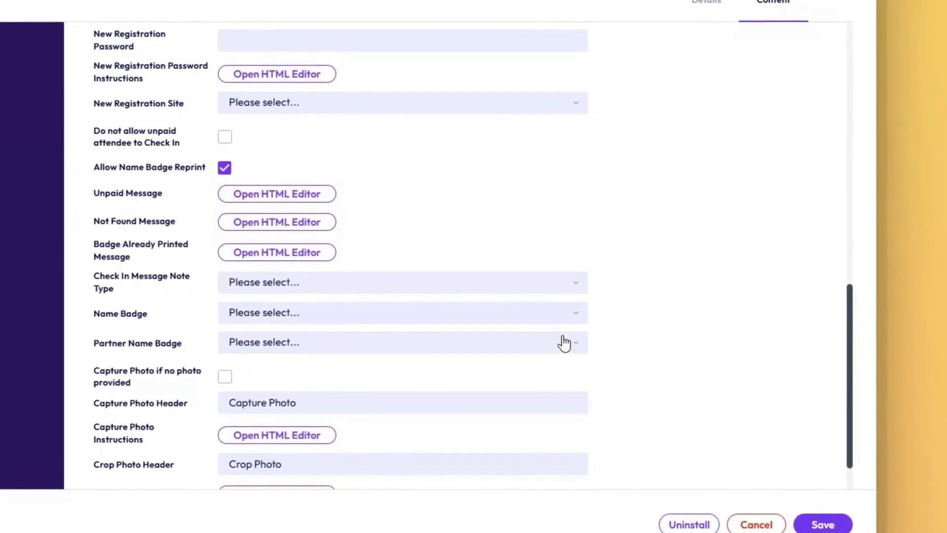
pyautogui.click(567, 318)
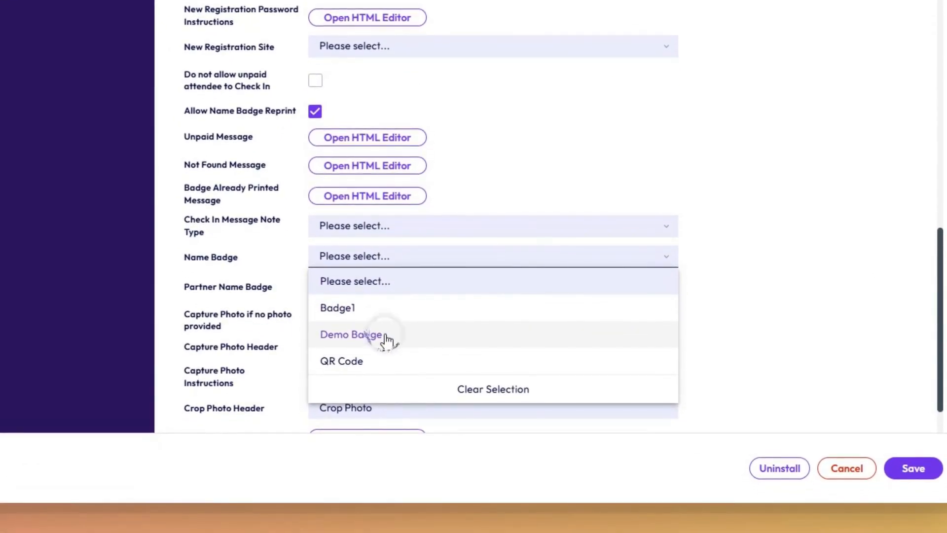
pyautogui.click(385, 340)
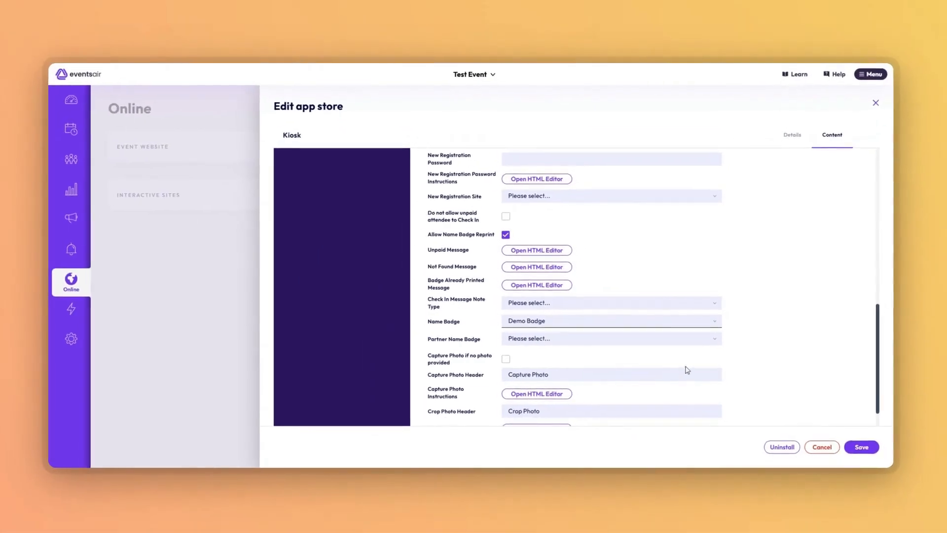
pyautogui.click(799, 385)
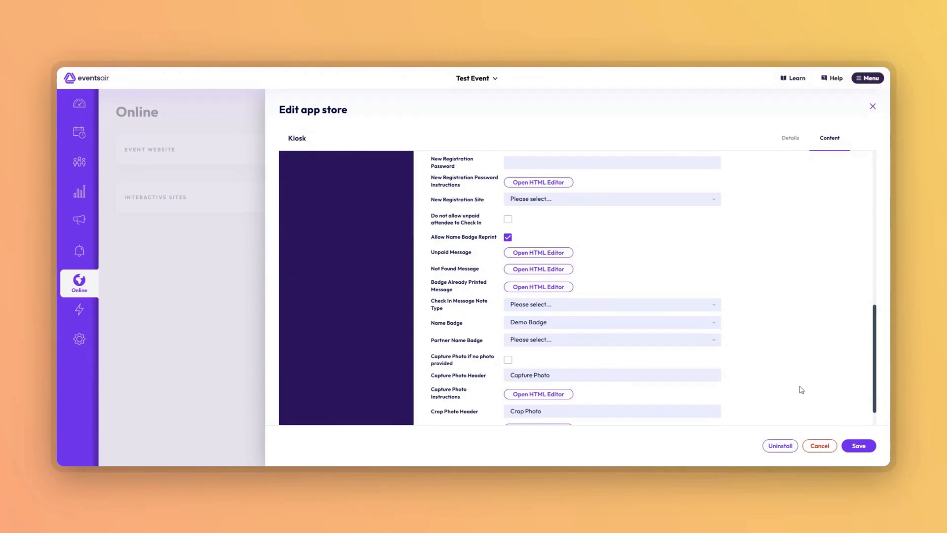
# Save the kiosk settings and open the live demo-kiosk page from the Kiosk app's details
pyautogui.scroll(-1, 801, 389)
pyautogui.click(858, 446)
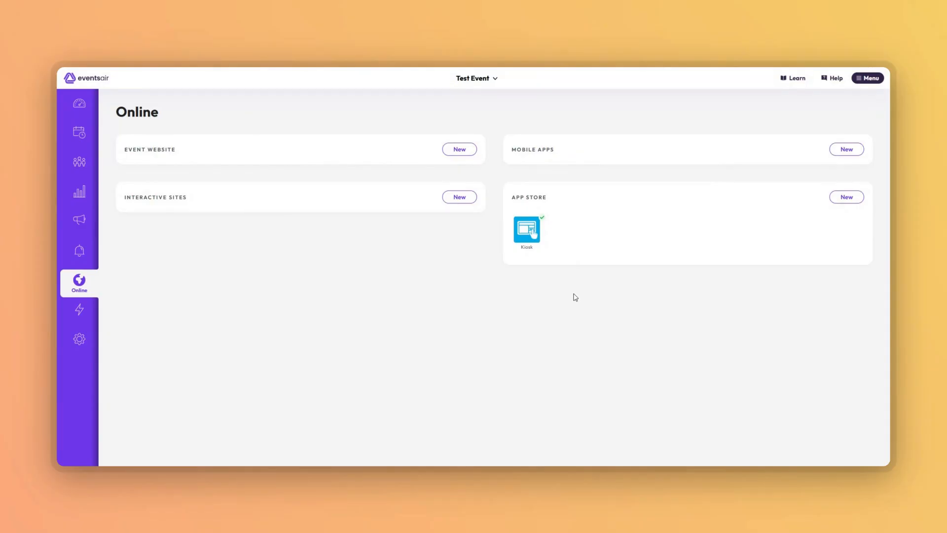
pyautogui.click(529, 235)
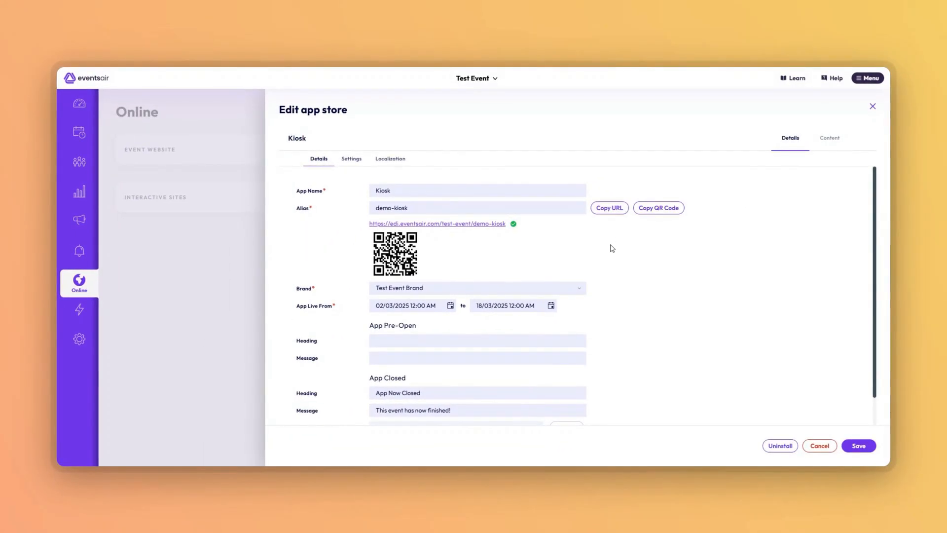
pyautogui.click(427, 226)
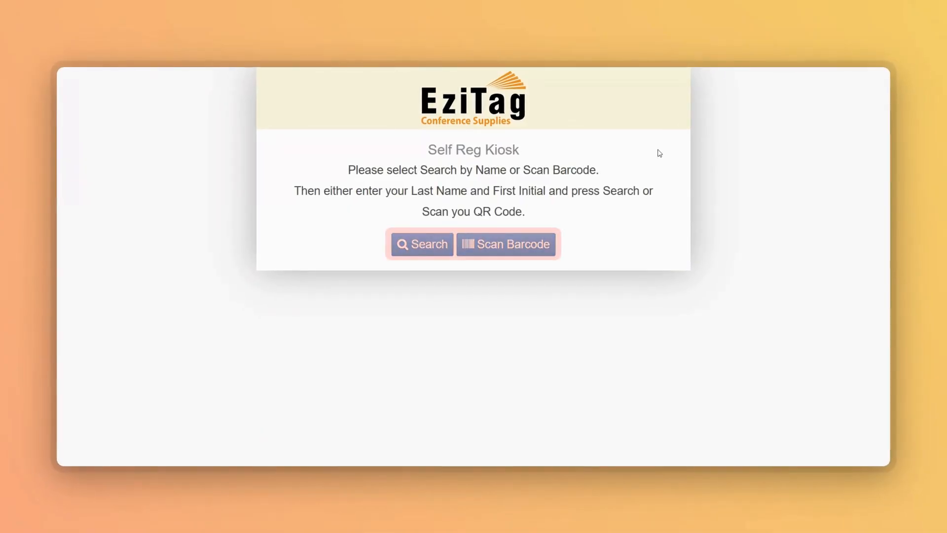
# Test the kiosk's name search with the non-existent last name "Wrong" and first initial "a"
pyautogui.click(424, 245)
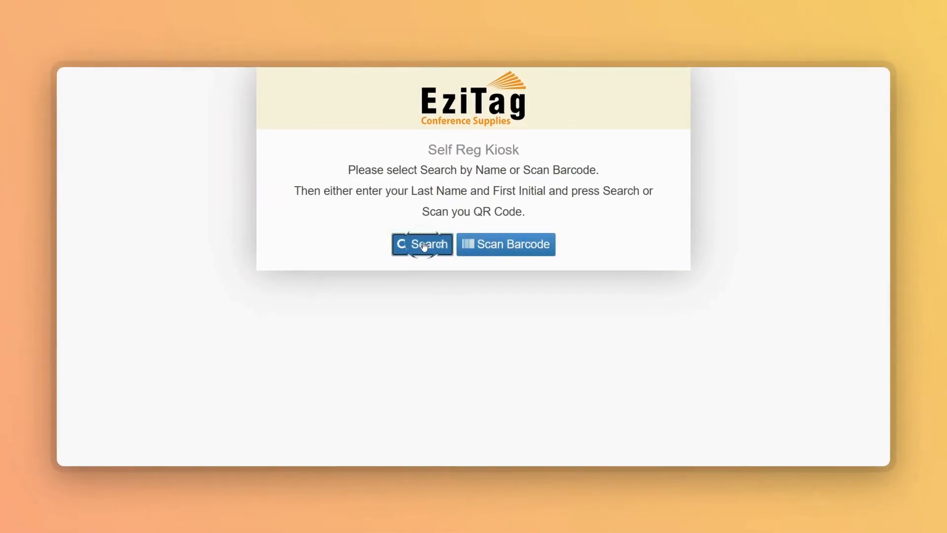
pyautogui.click(330, 284)
pyautogui.write('Wrong')
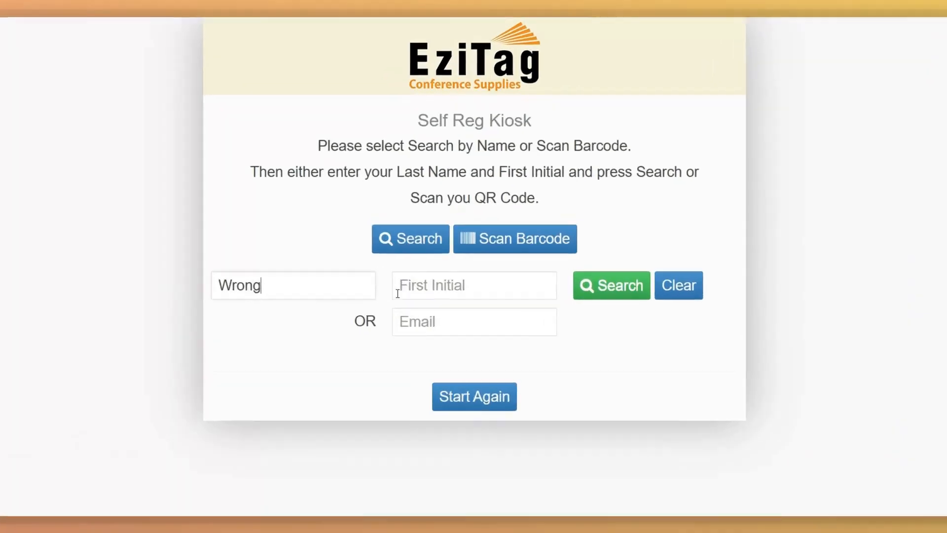
pyautogui.click(419, 285)
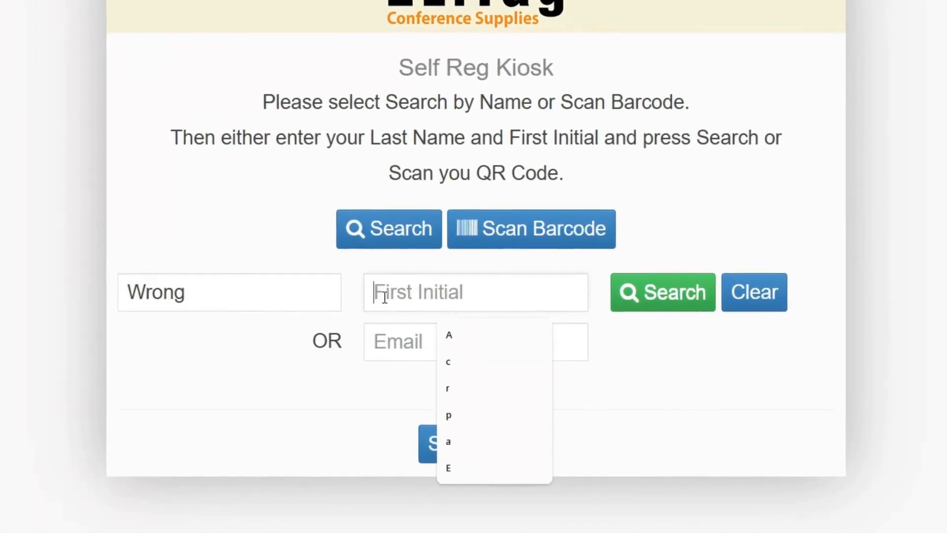
pyautogui.write('a')
pyautogui.click(666, 296)
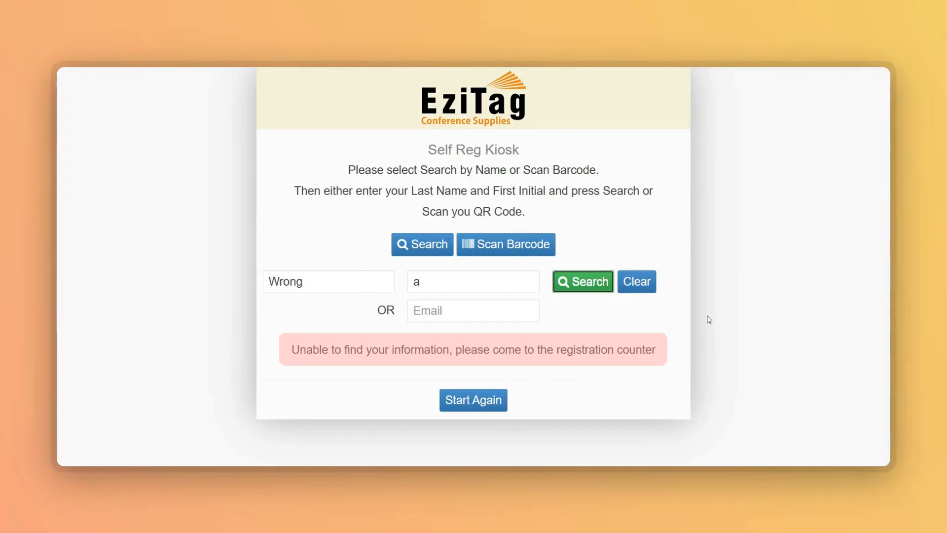
# Search again with a registered attendee's last name and the same first initial, and return the kiosk to its start screen
pyautogui.moveTo(324, 279); pyautogui.dragTo(233, 277)
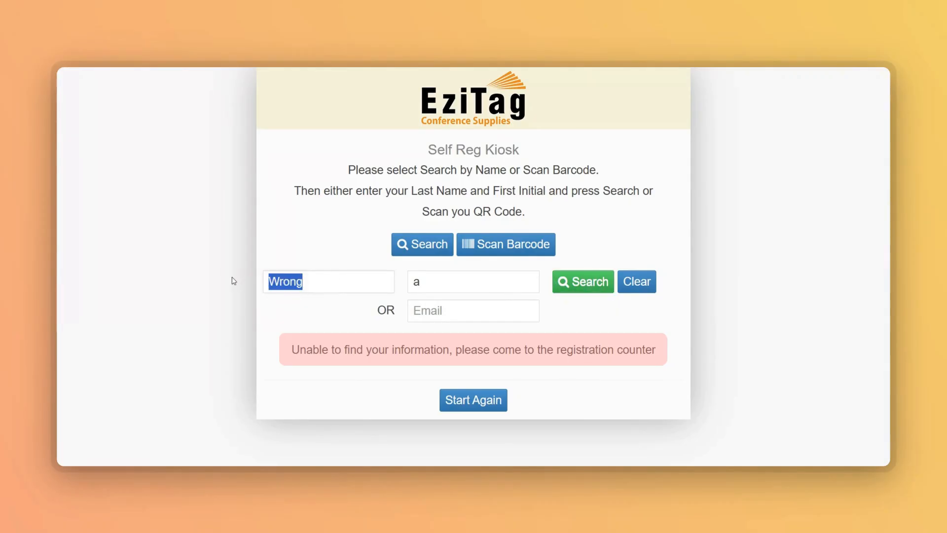
pyautogui.write('Ba')
pyautogui.click(333, 311)
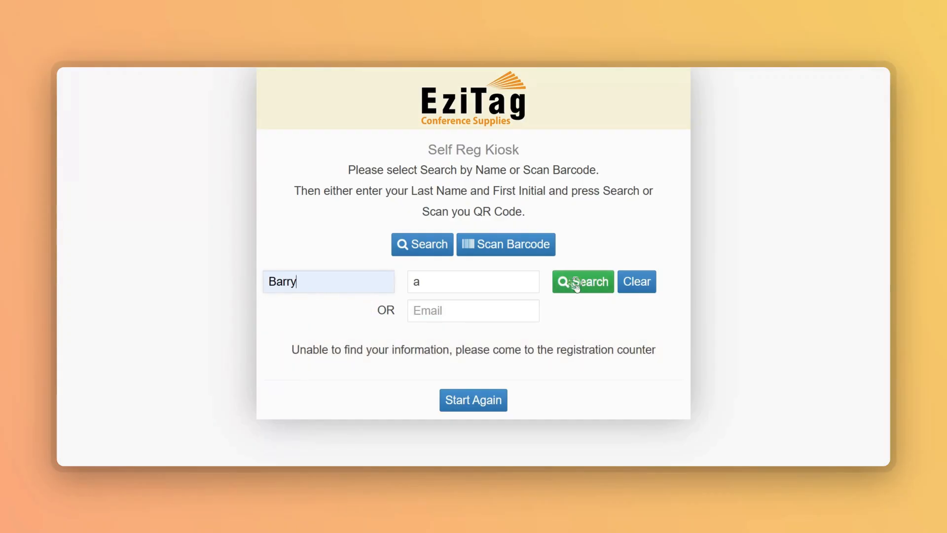
pyautogui.click(575, 281)
pyautogui.scroll(-2, 588, 339)
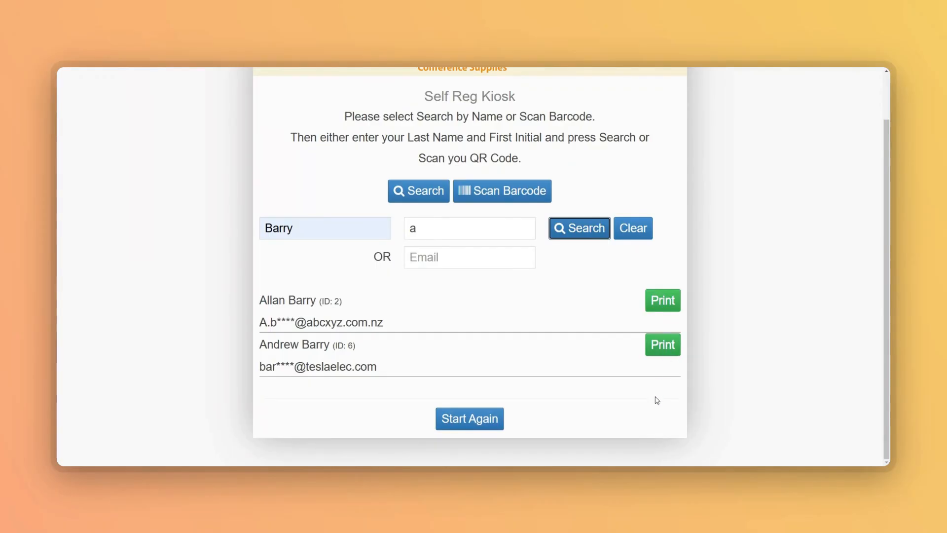
pyautogui.click(466, 423)
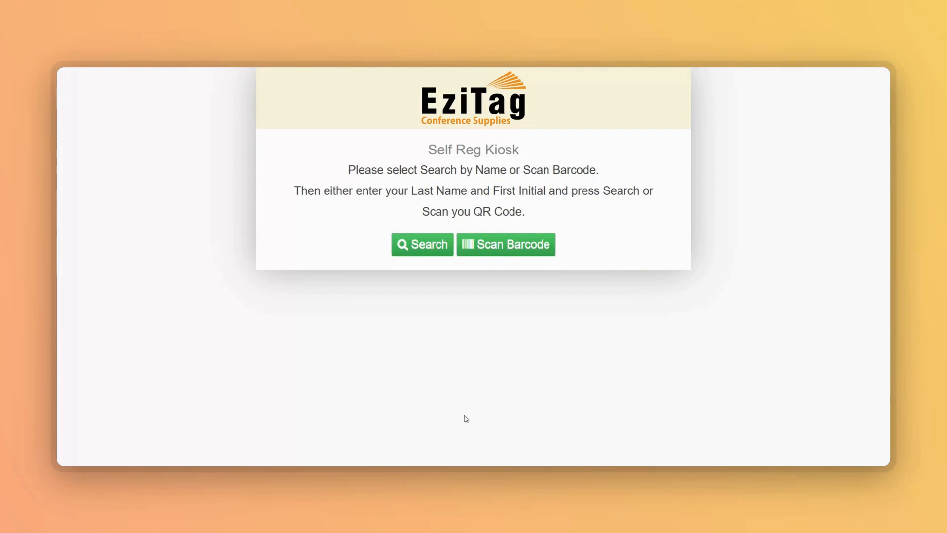
# Check in an attendee by barcode, pasting the attendee's barcode value and submitting it to bring up the badge for printing
pyautogui.click(513, 248)
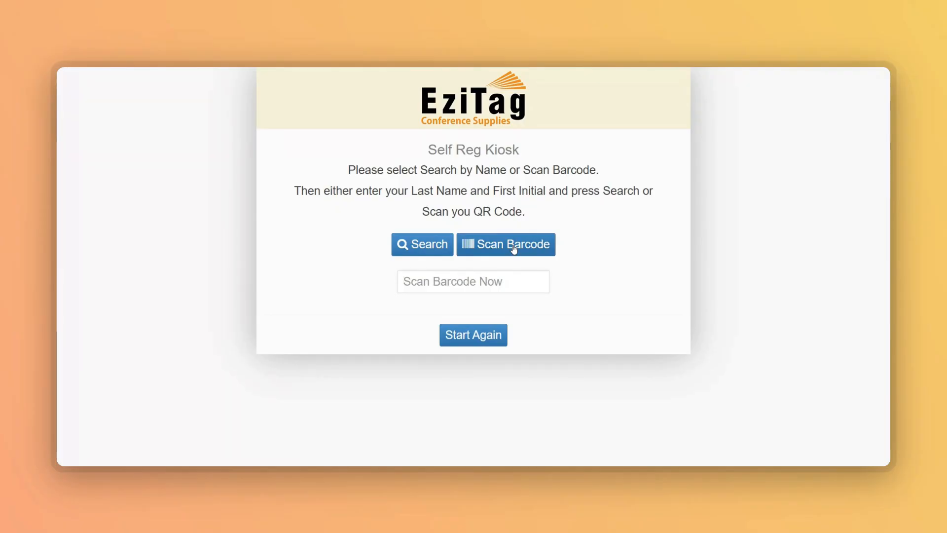
pyautogui.hotkey('ctrl', 'v')
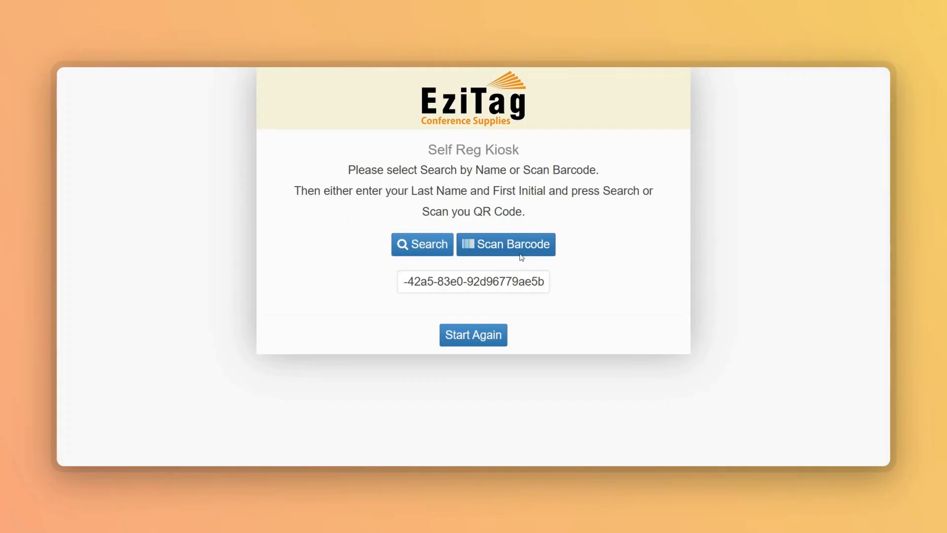
pyautogui.press('Return')
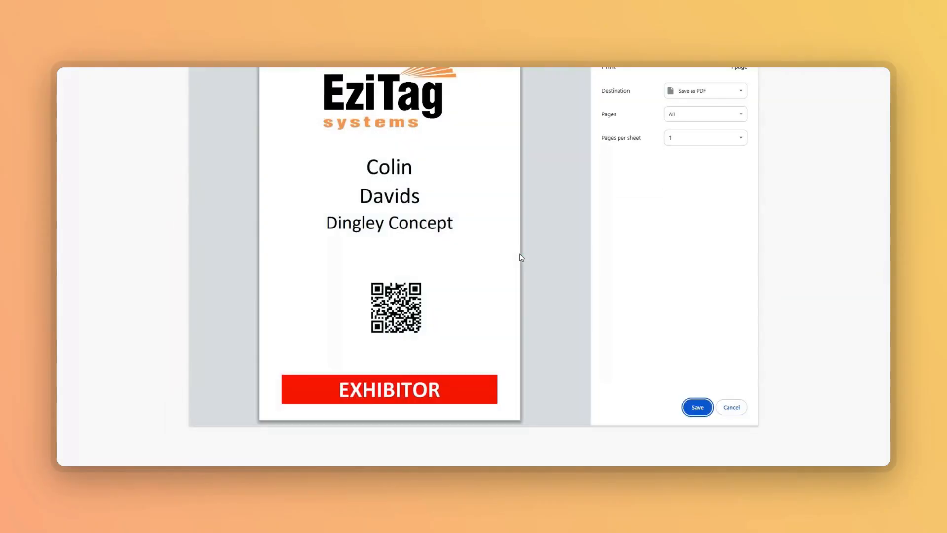